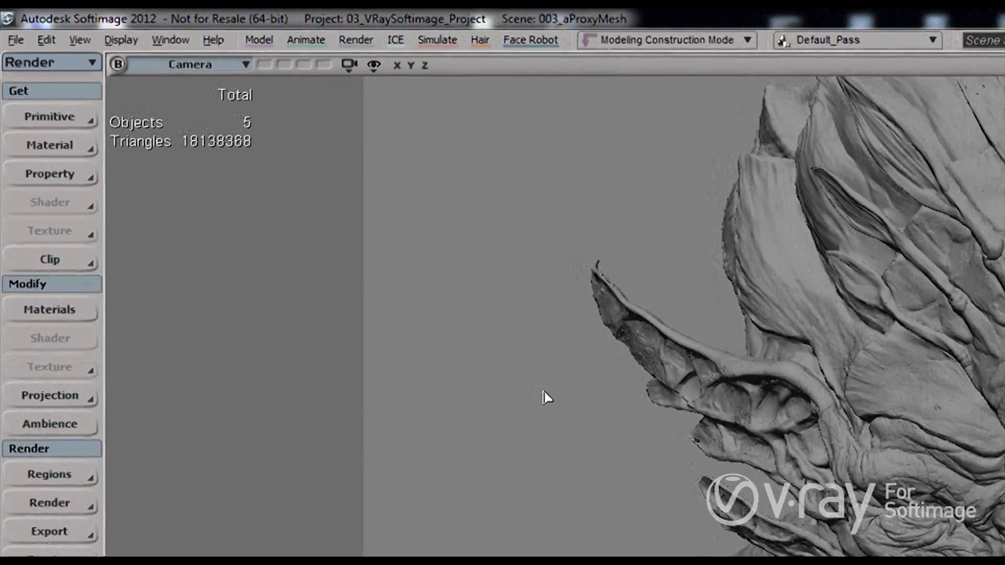
Orbit to a front view of the creature head and select the mesh polySurface44.
key("s")
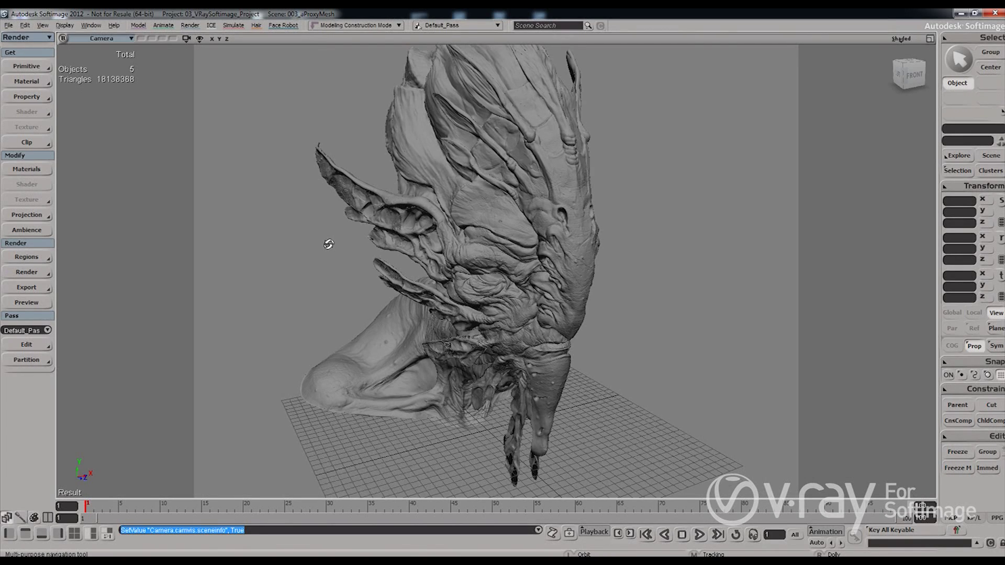
left_click_drag(329, 242, 326, 248)
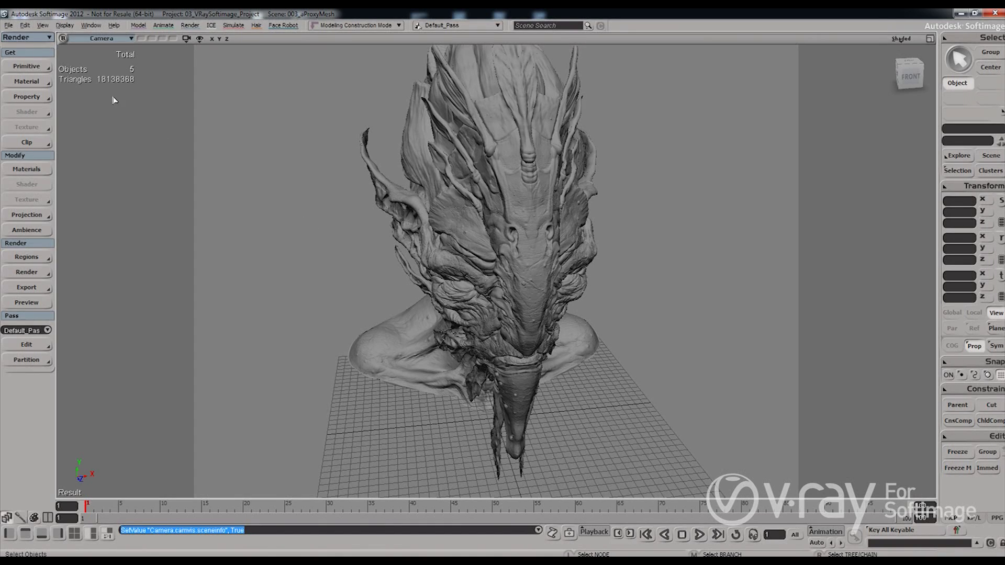
left_click(463, 152)
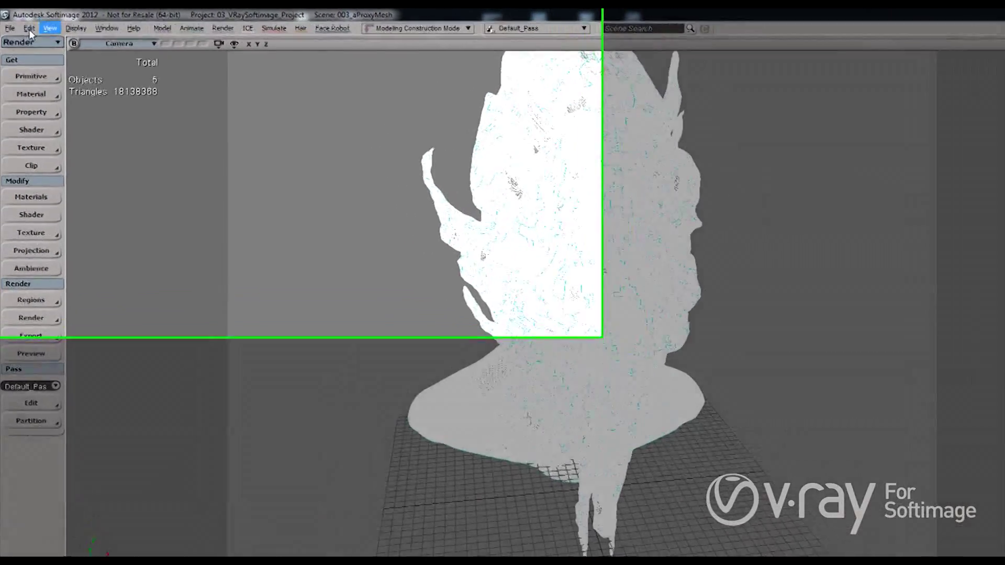
left_click(9, 25)
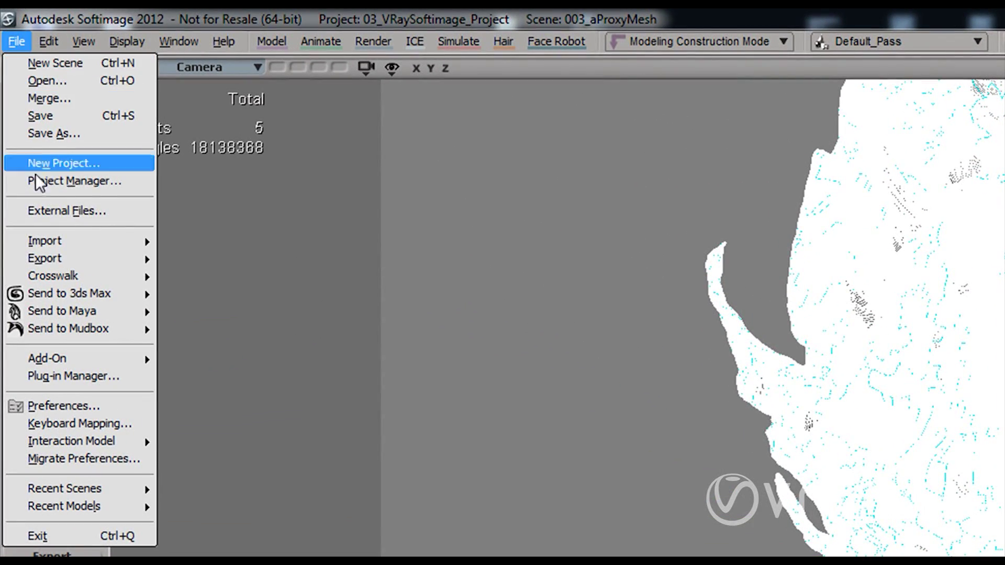
mouse_move(66, 254)
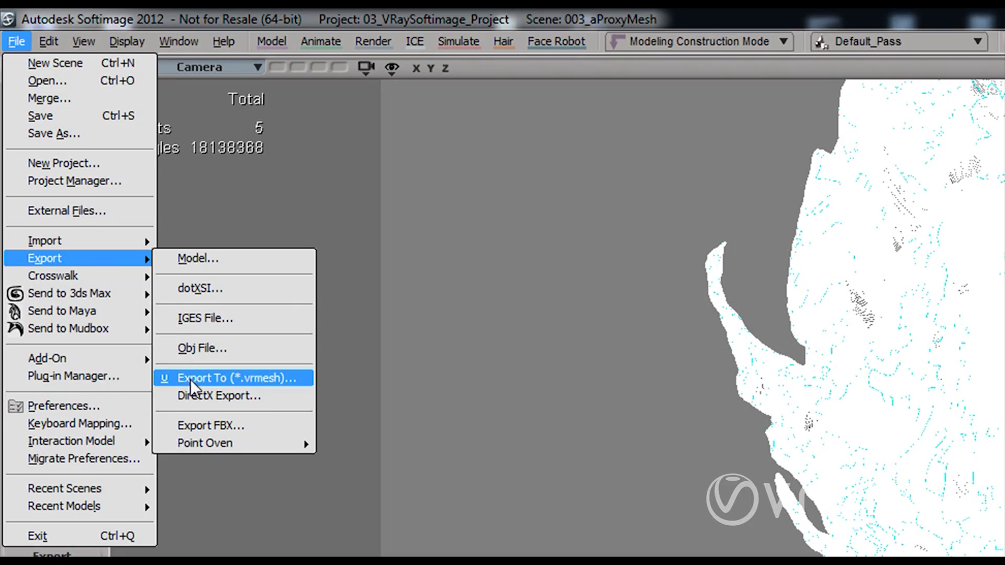
left_click(255, 379)
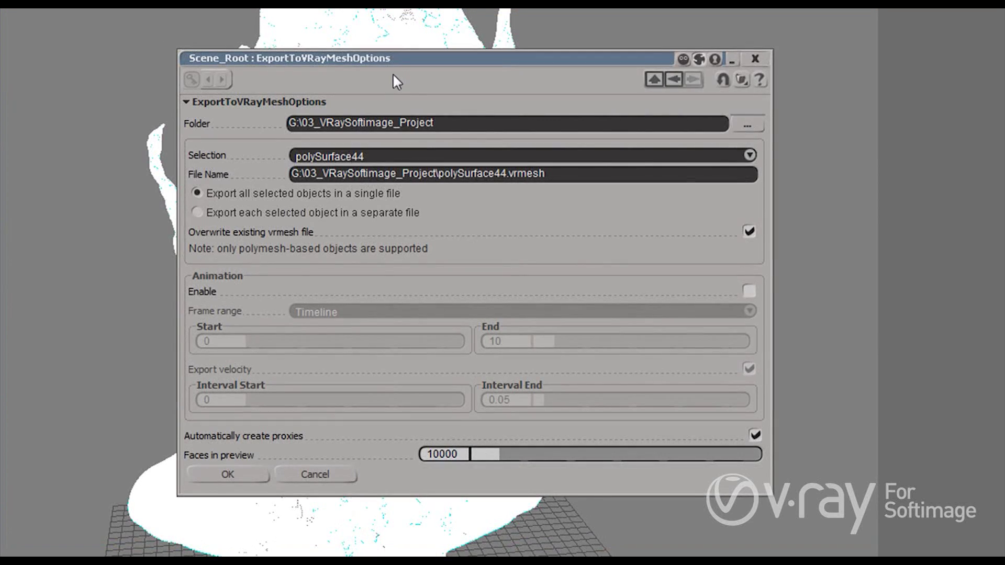
left_click_drag(382, 58, 293, 100)
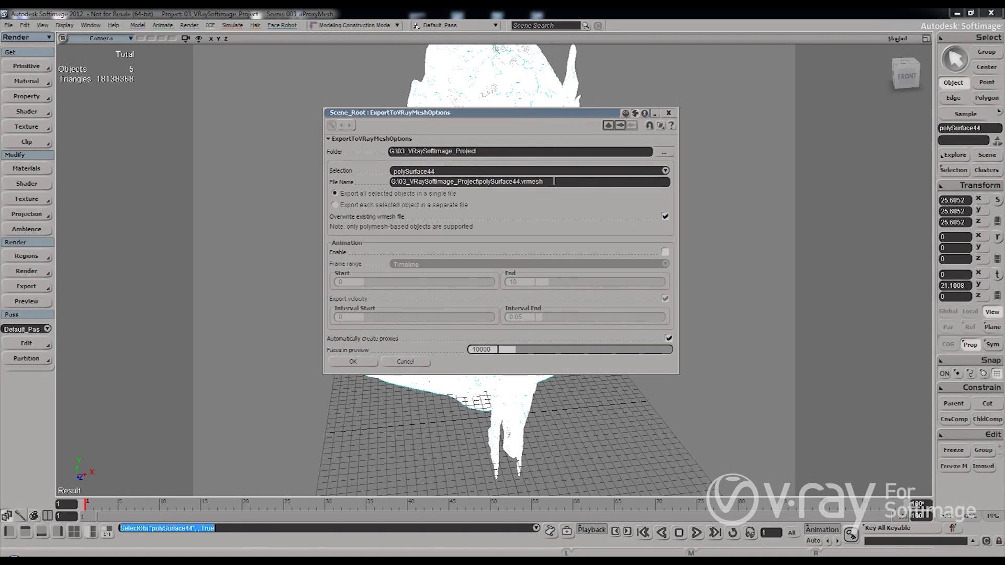
left_click(668, 113)
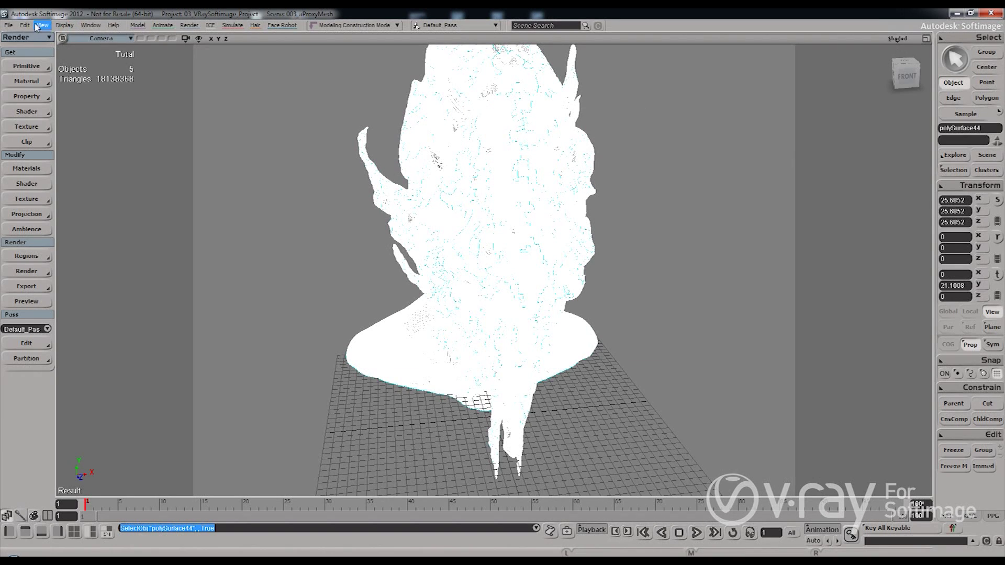
Open the 003_Proxy OK scene without saving the current scene.
left_click(9, 25)
left_click(23, 45)
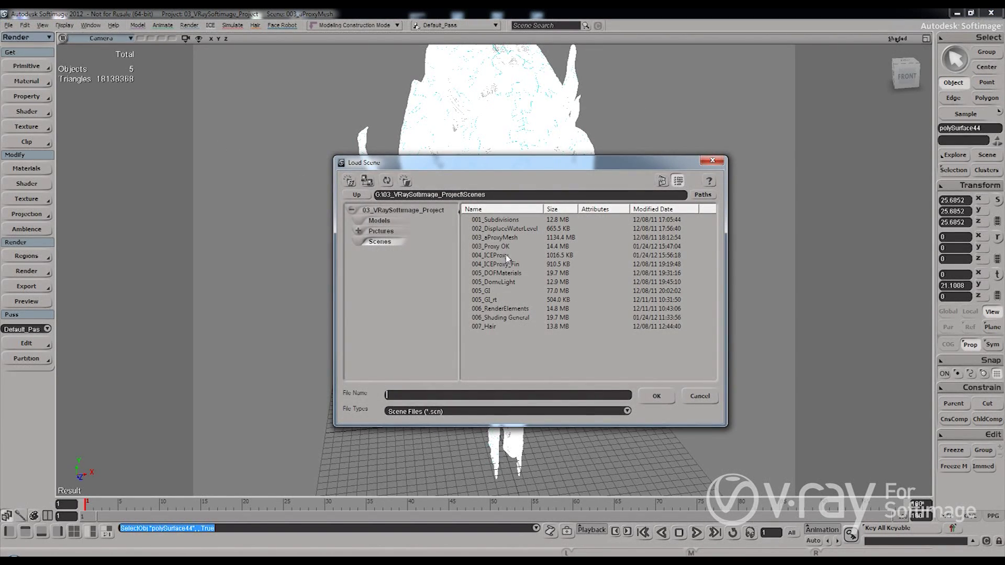
left_click(503, 246)
left_click(656, 396)
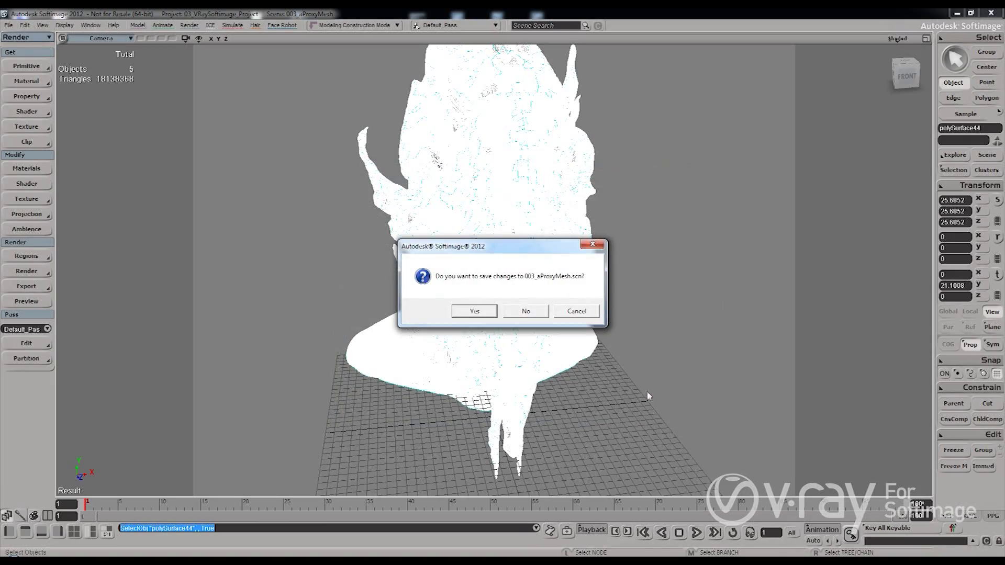
left_click(529, 312)
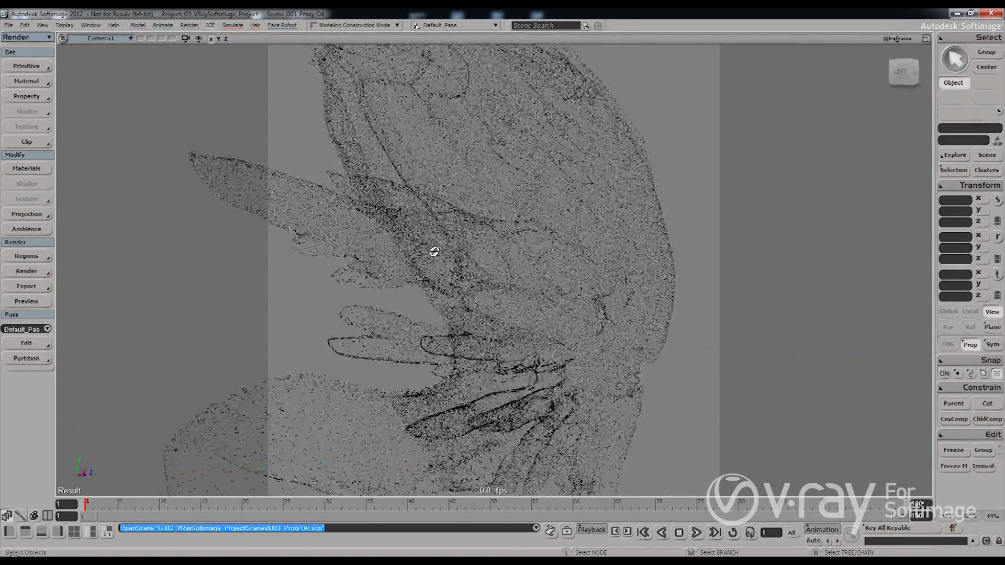
Orbit around the point-cloud head and select Shaman_Head_Proxy.
key("s")
left_click_drag(434, 252, 478, 165)
left_click(478, 165)
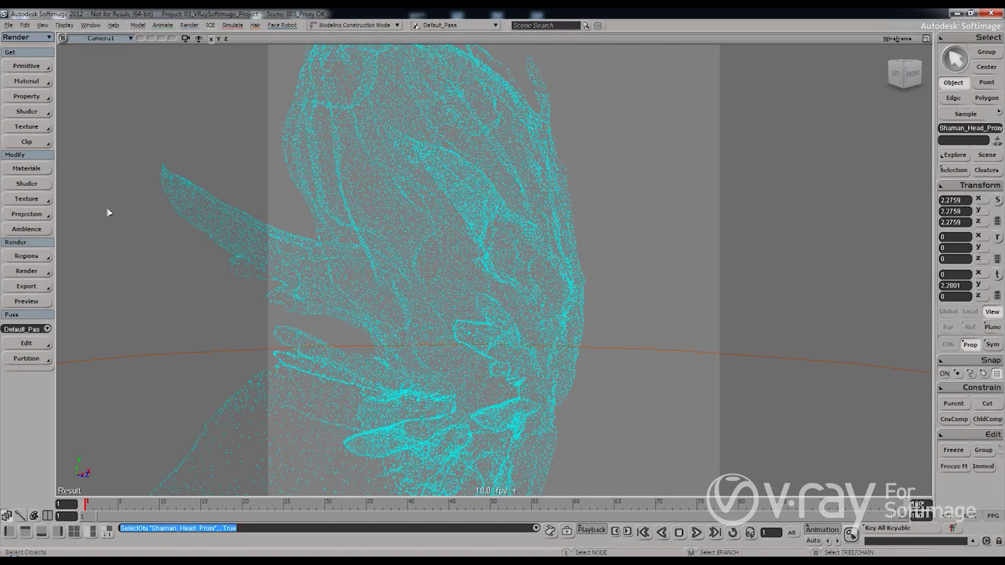
Set the V-Ray Dynamic memory limit to 4000 MB in the Renderer Options System tab.
left_click(45, 273)
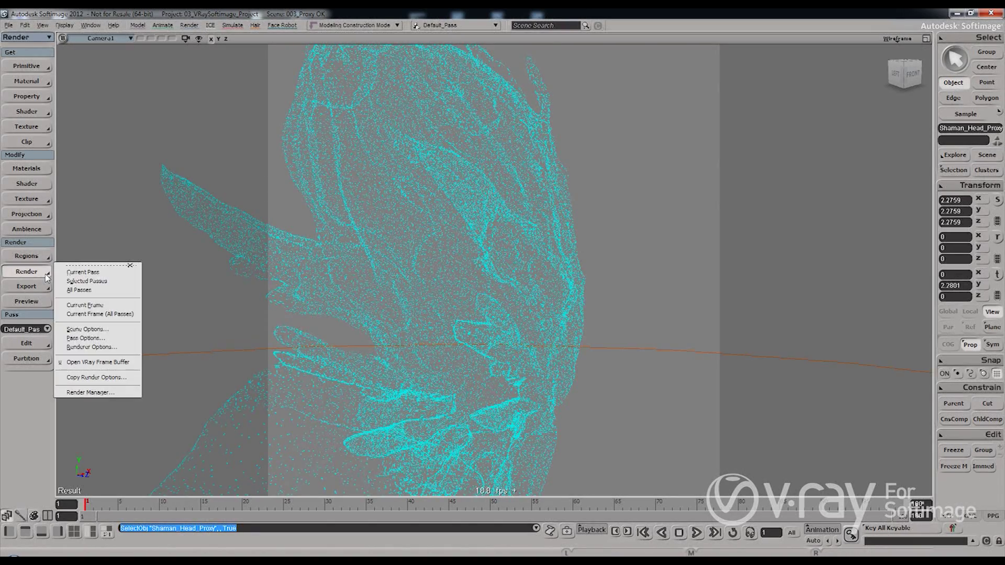
left_click(110, 347)
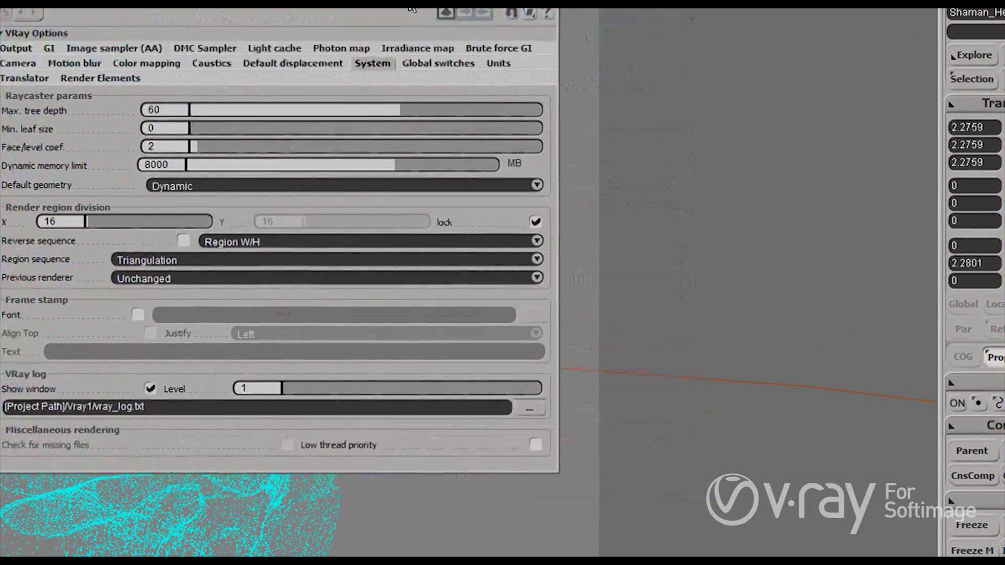
left_click_drag(412, 7, 766, 46)
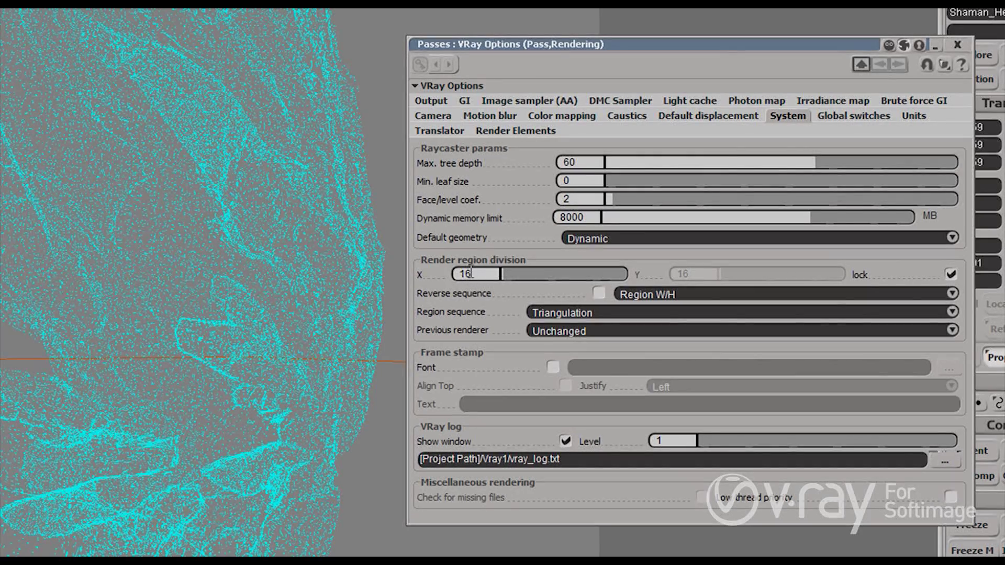
double_click(571, 219)
type("4000")
key("Return")
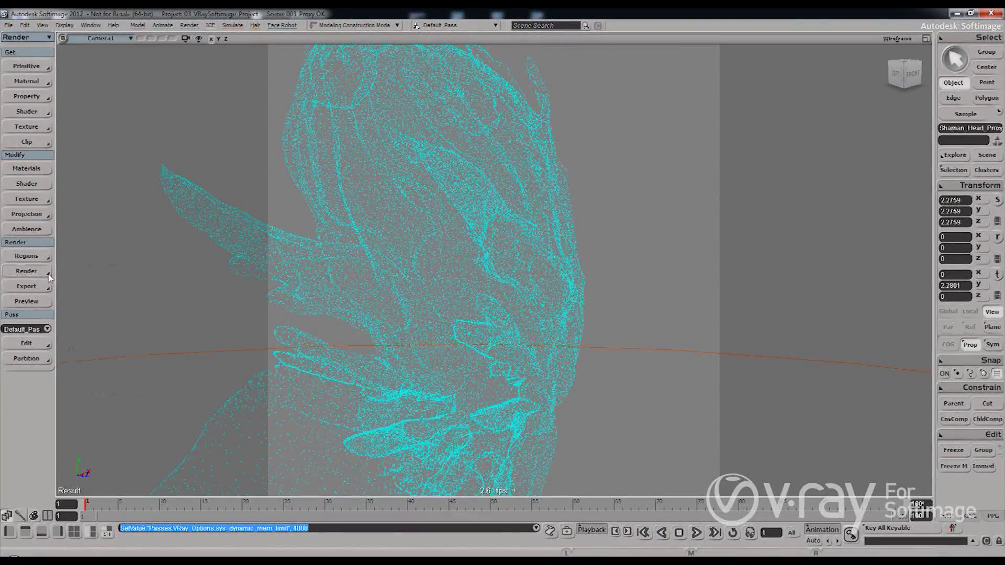
left_click(26, 272)
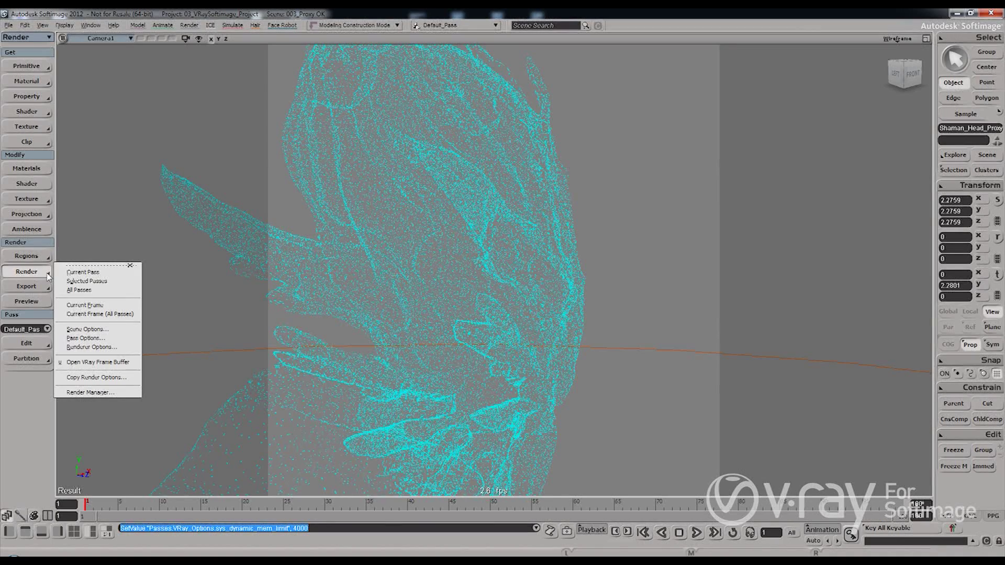
Render the current frame in V-Ray and zoom into the leaf detail in the frame buffer.
left_click(102, 306)
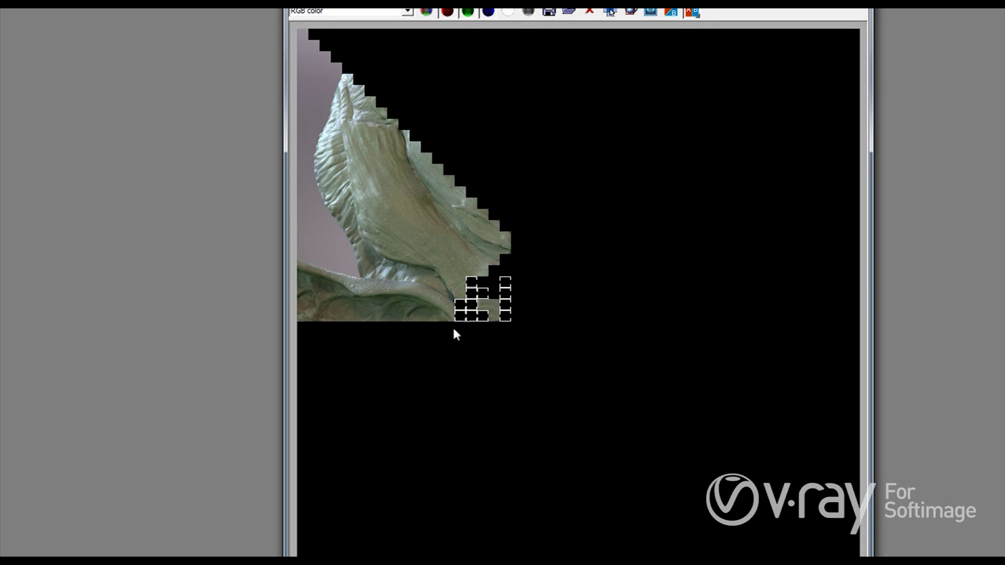
scroll(361, 180, "up", 4)
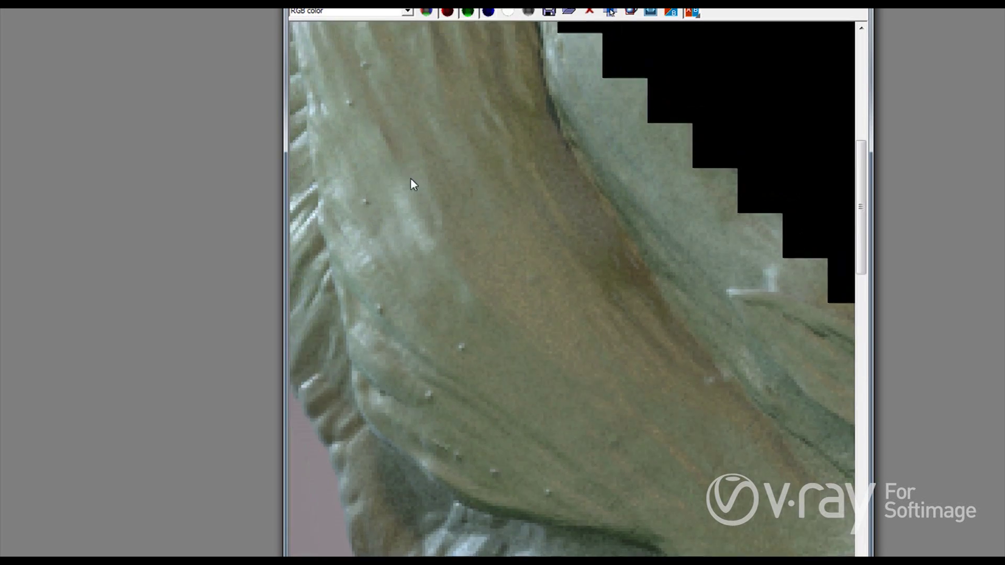
middle_click_drag(414, 184, 422, 226)
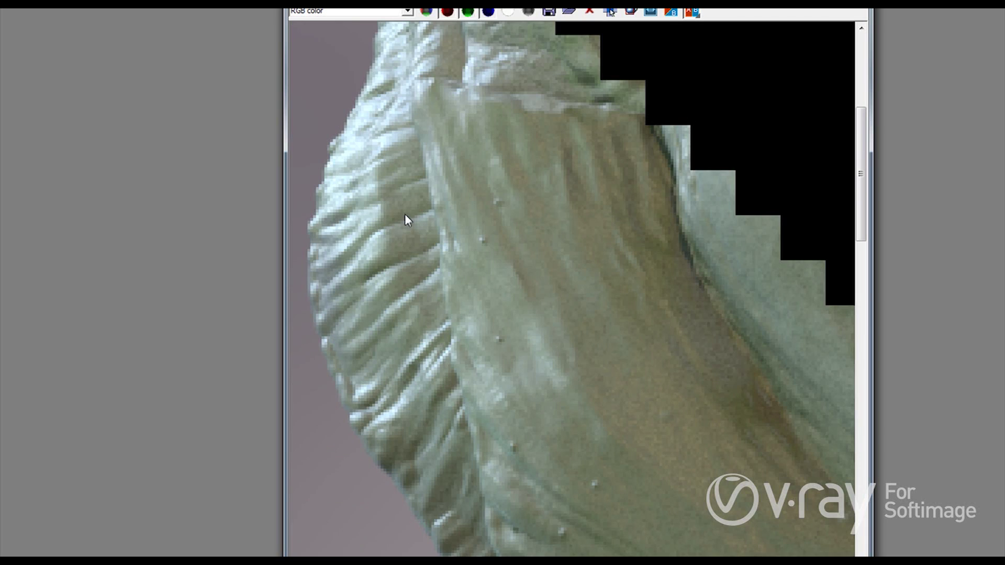
scroll(403, 214, "down", 4)
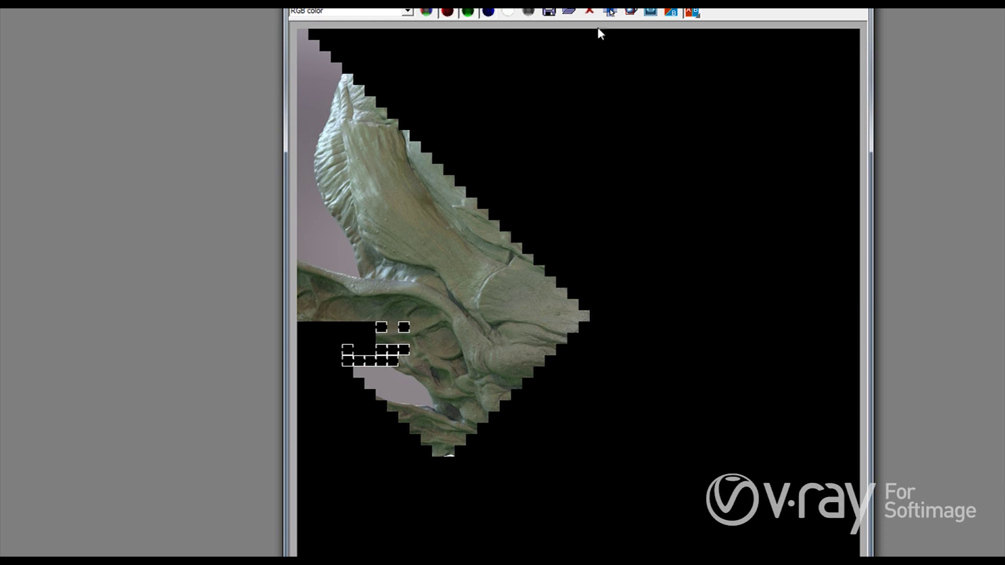
left_click(610, 11)
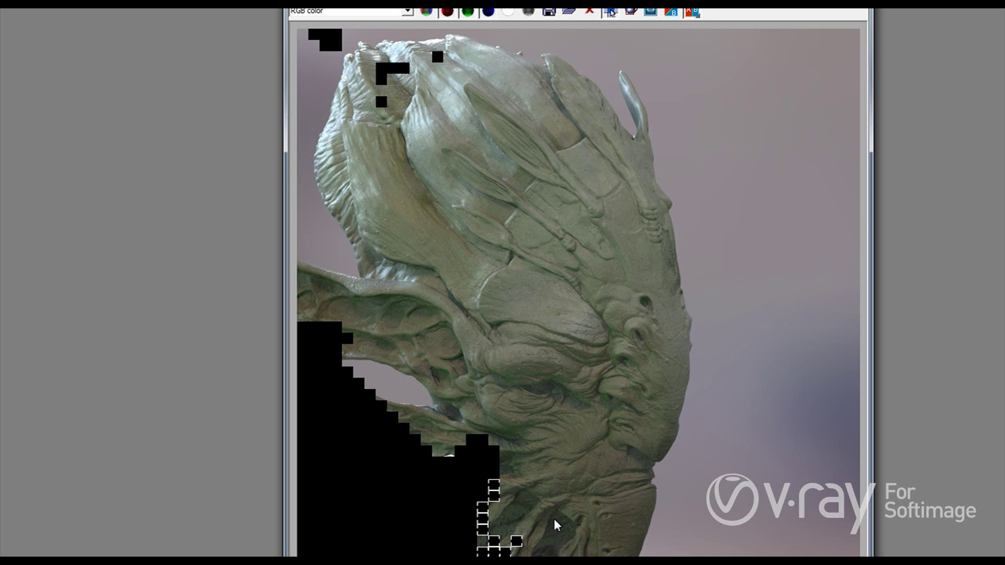
Zoom the frame buffer in and out while the remaining buckets render.
scroll(557, 460, "up", 3)
scroll(557, 460, "down", 3)
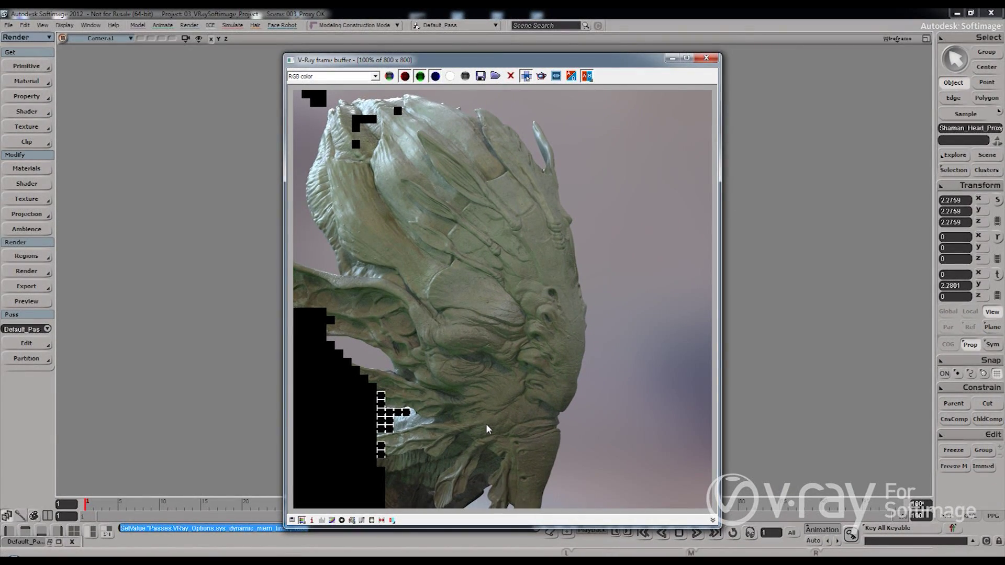
Abort the render and open the 004_ICEProxy scene without saving.
key("Escape")
left_click(705, 58)
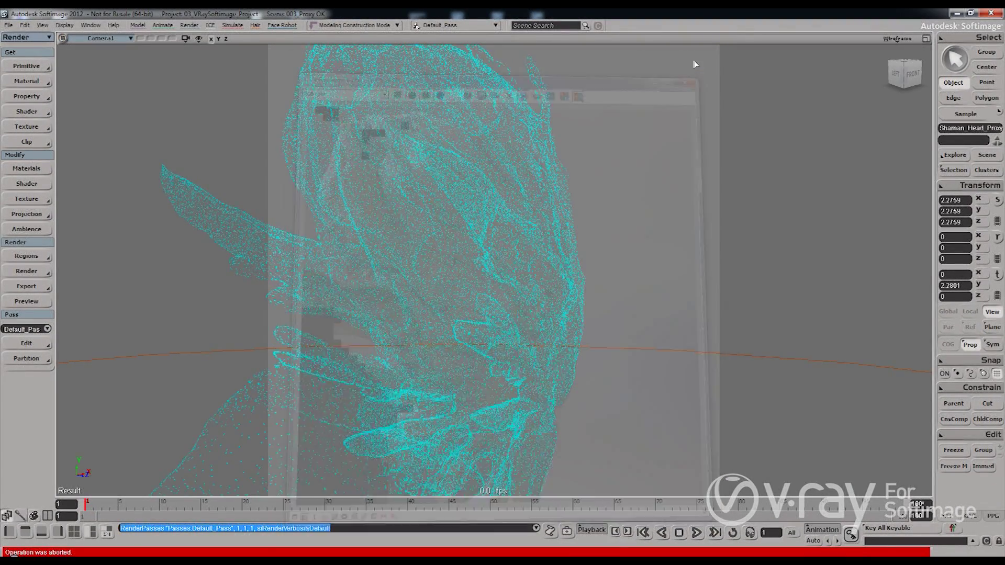
left_click(8, 25)
left_click(21, 45)
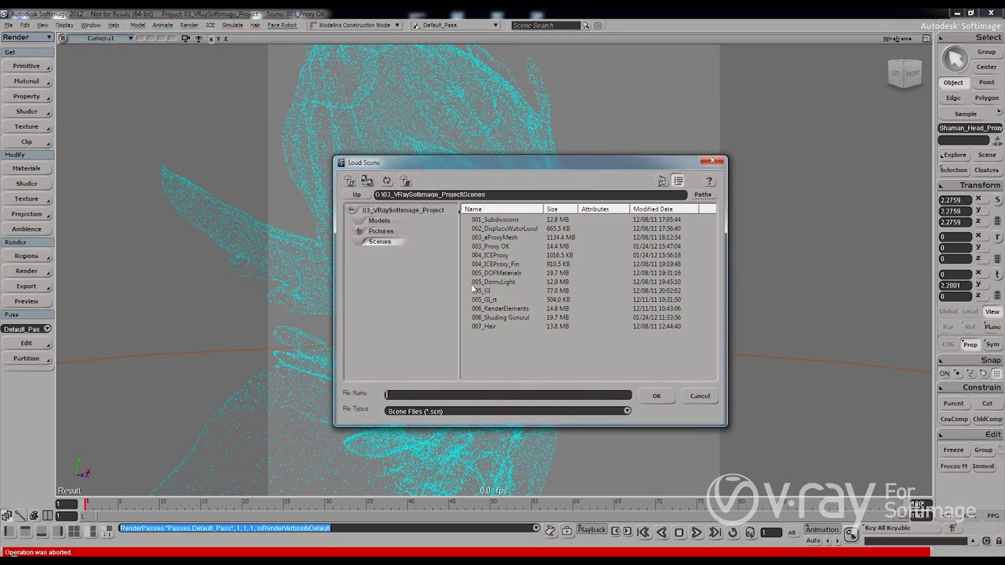
double_click(501, 256)
left_click(523, 310)
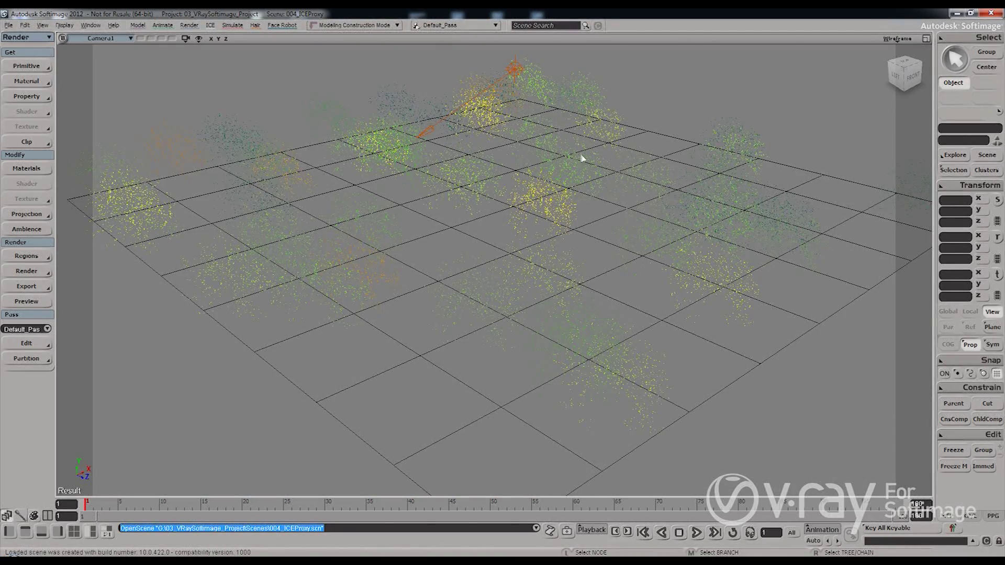
Check the point cloud's particle colours, then select pointcloud in the Explorer.
left_click(596, 106)
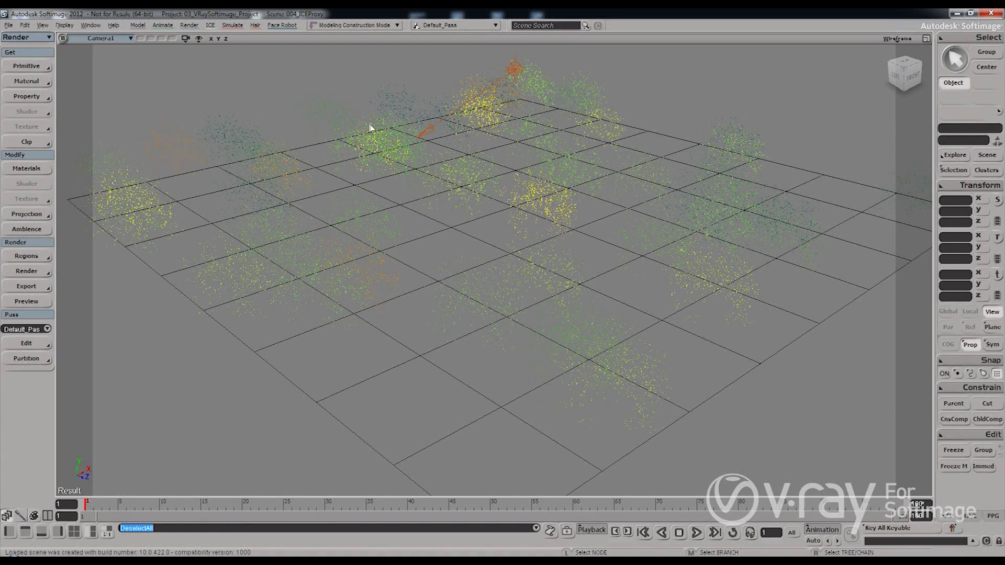
left_click(356, 147)
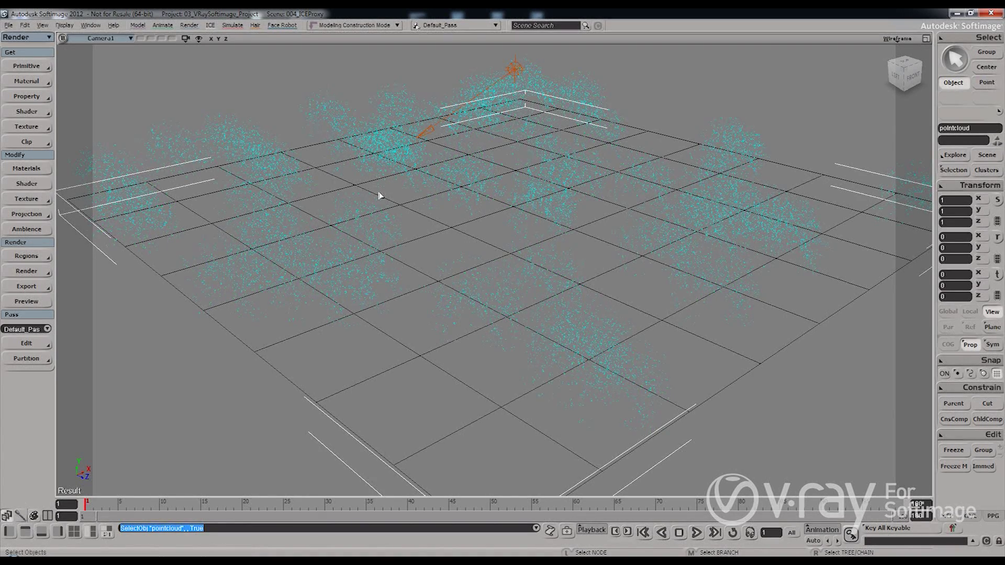
left_click(704, 359)
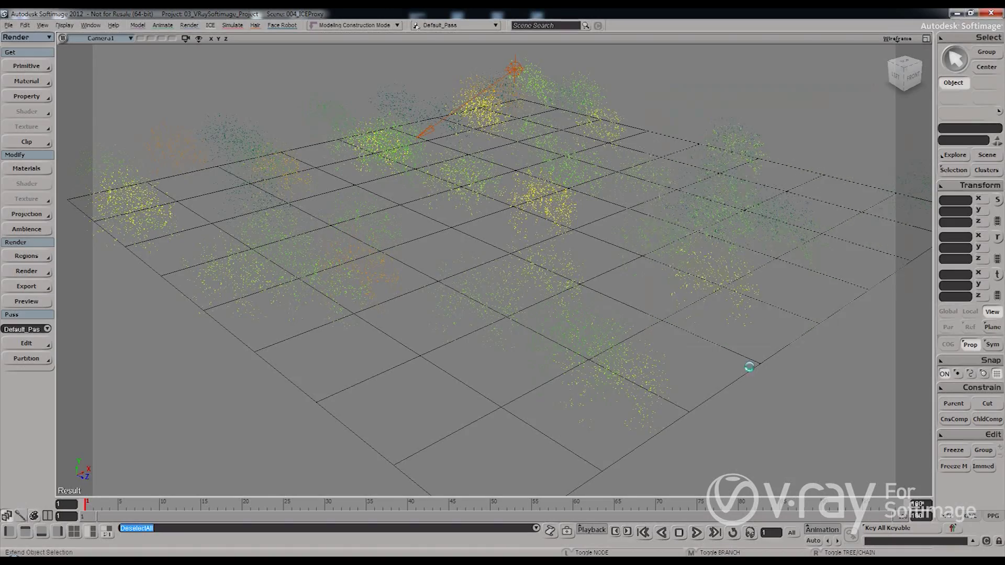
key("8")
left_click(693, 166)
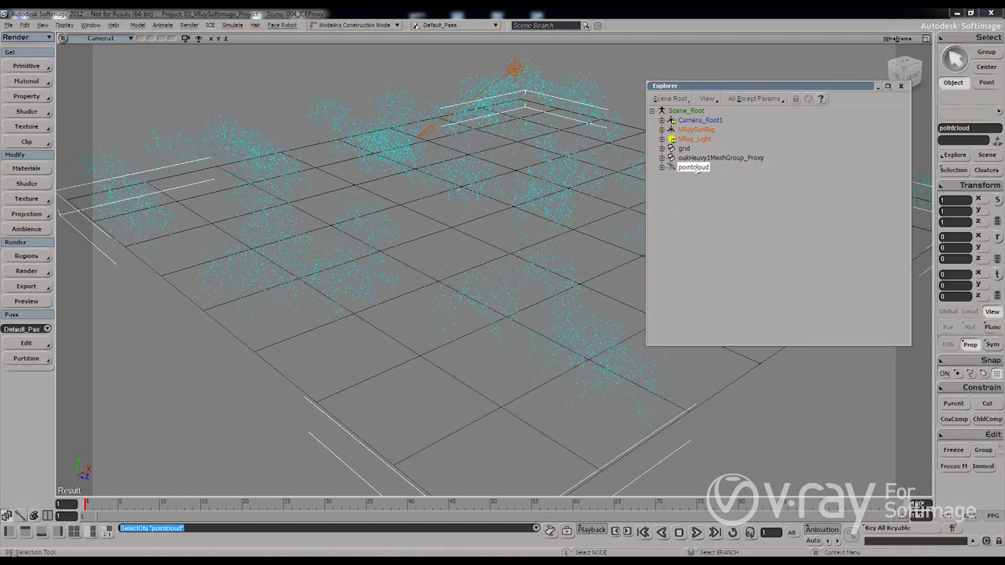
Open the pointcloud ICE tree and tidy the Instance Shape and Emit from Geometry nodes.
key("7")
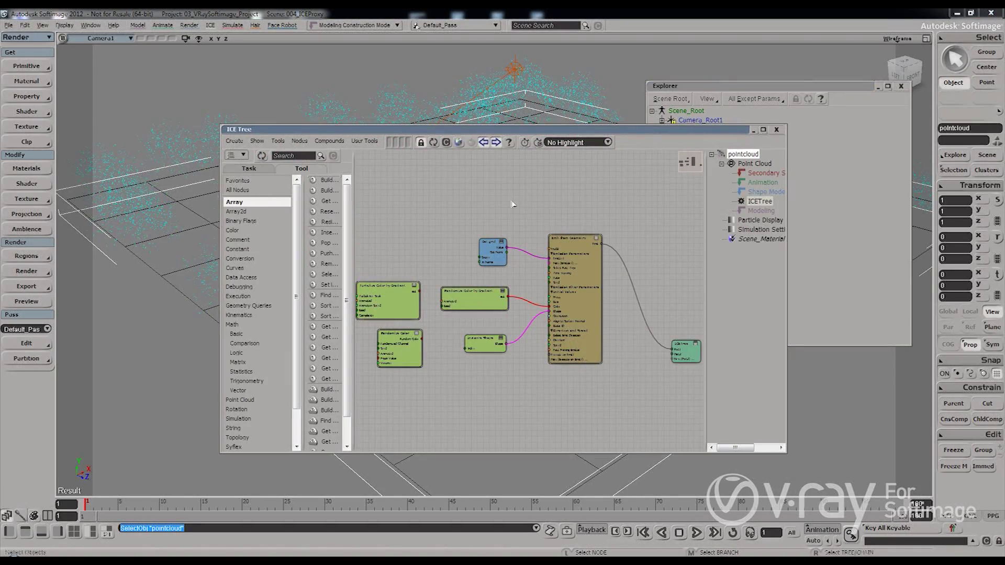
scroll(512, 204, "up", 3)
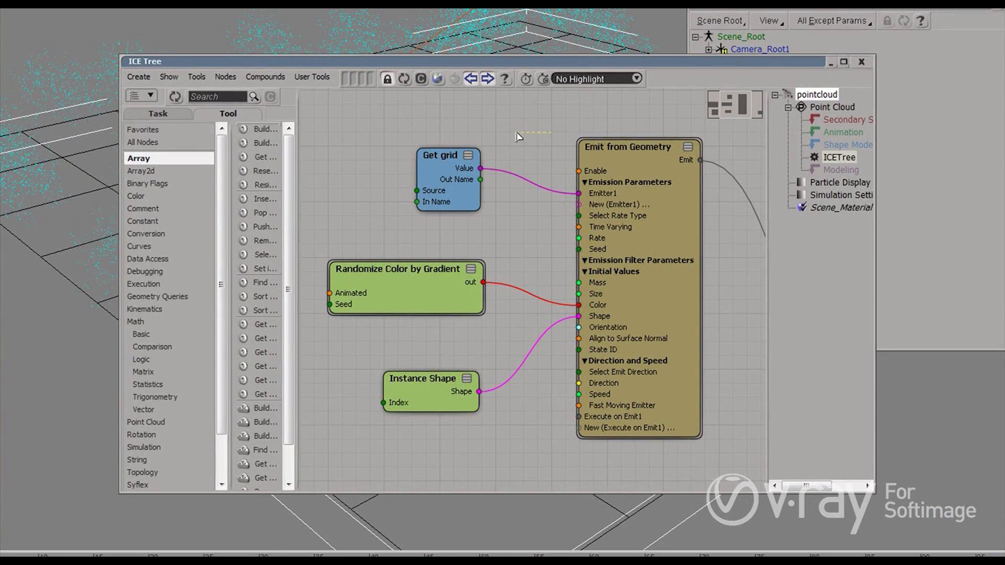
scroll(518, 137, "down", 1)
left_click(428, 372)
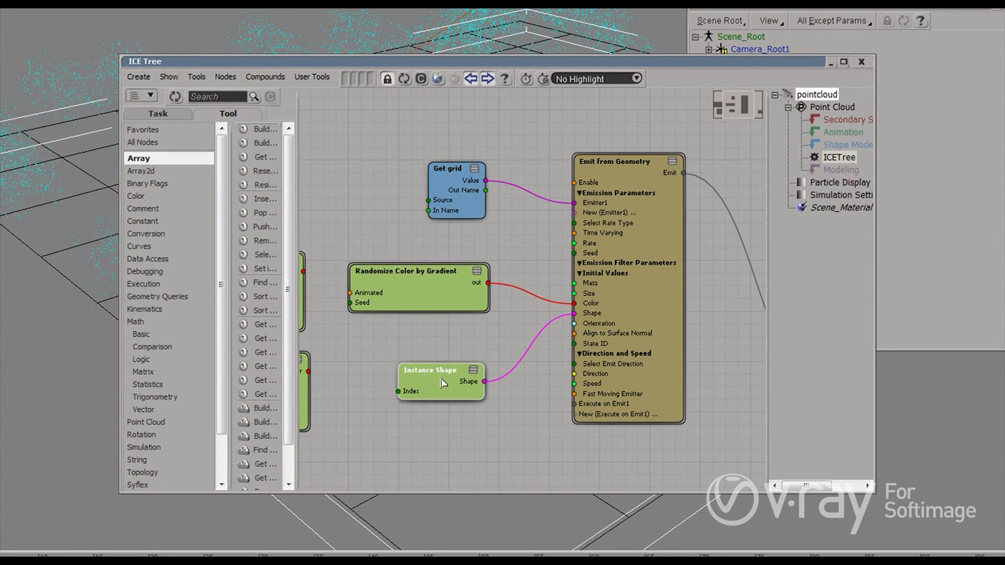
left_click_drag(442, 382, 419, 366)
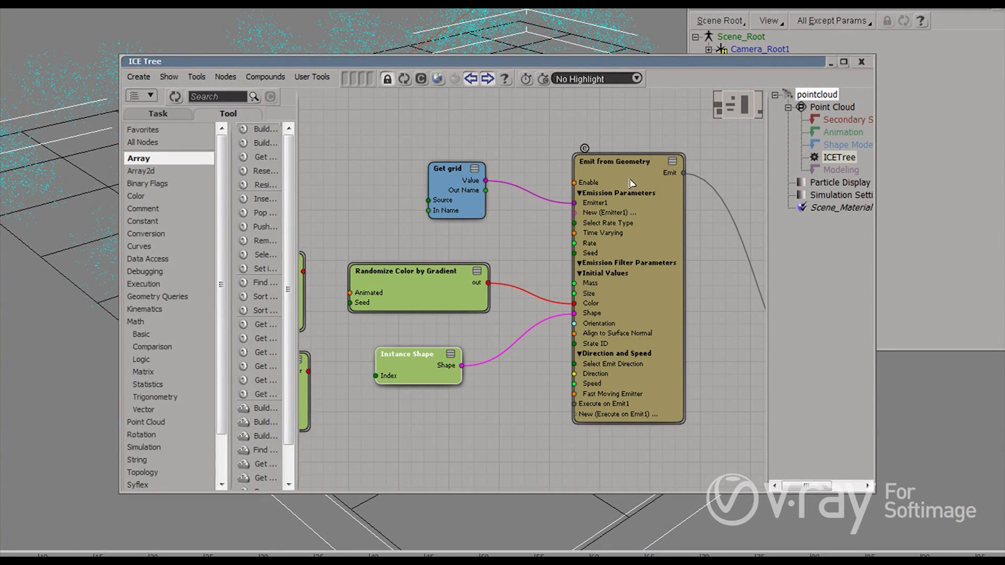
left_click_drag(625, 170, 606, 167)
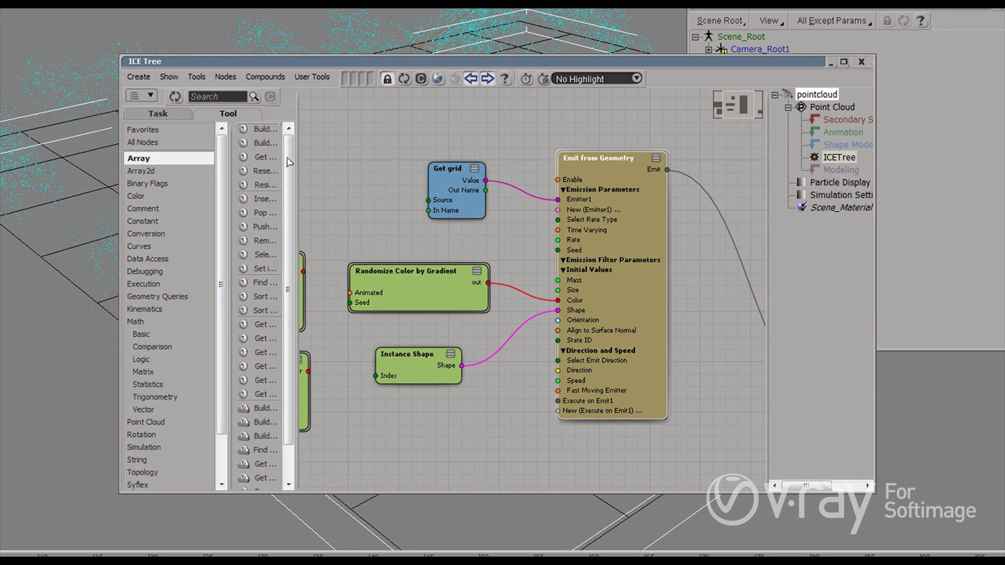
Set the Get grid to 40 x 40 subdivisions and 80 x 80 length.
double_click(456, 179)
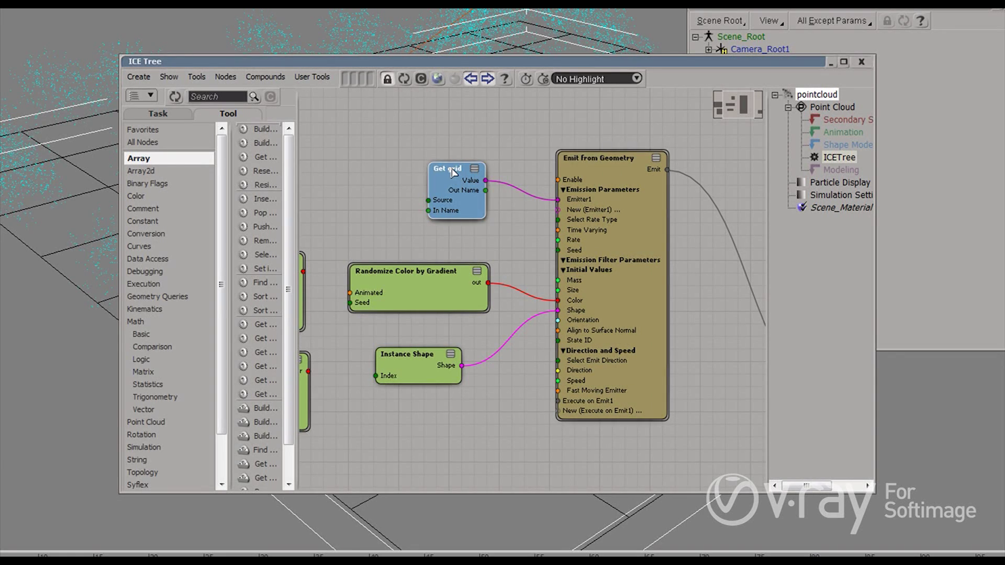
left_click_drag(559, 202, 623, 205)
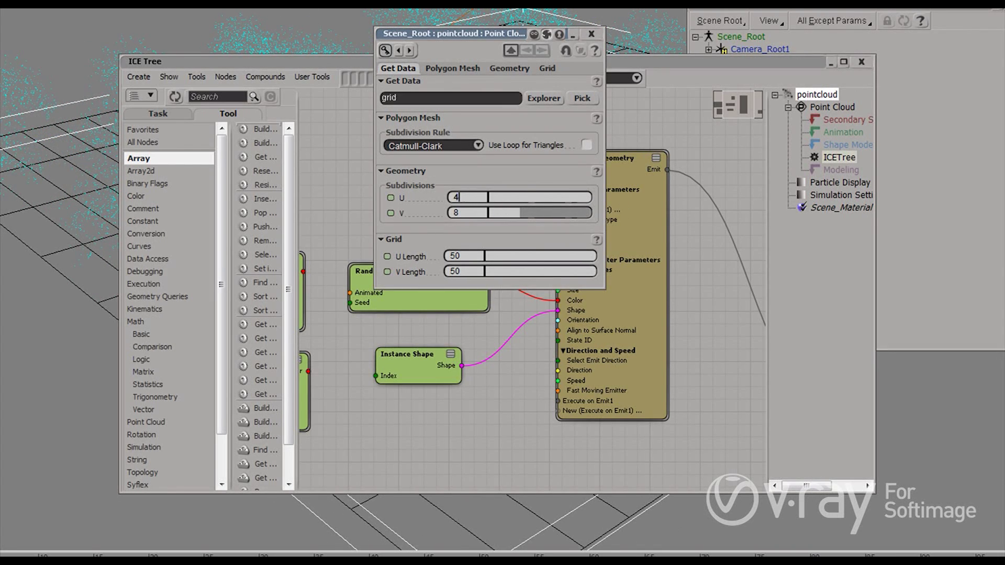
type("0")
key("Tab")
type("40")
key("Tab")
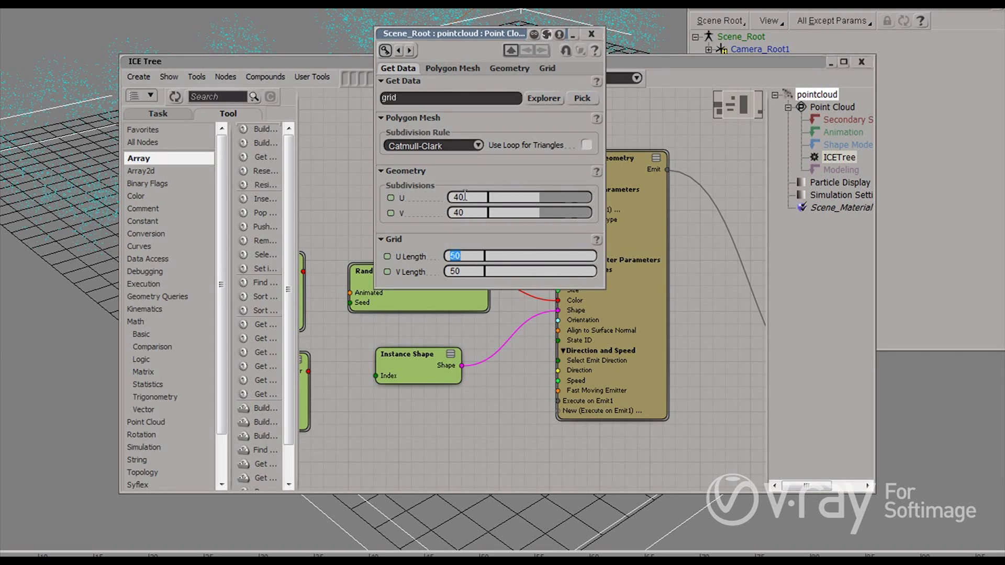
key("Tab")
type("80")
key("Tab")
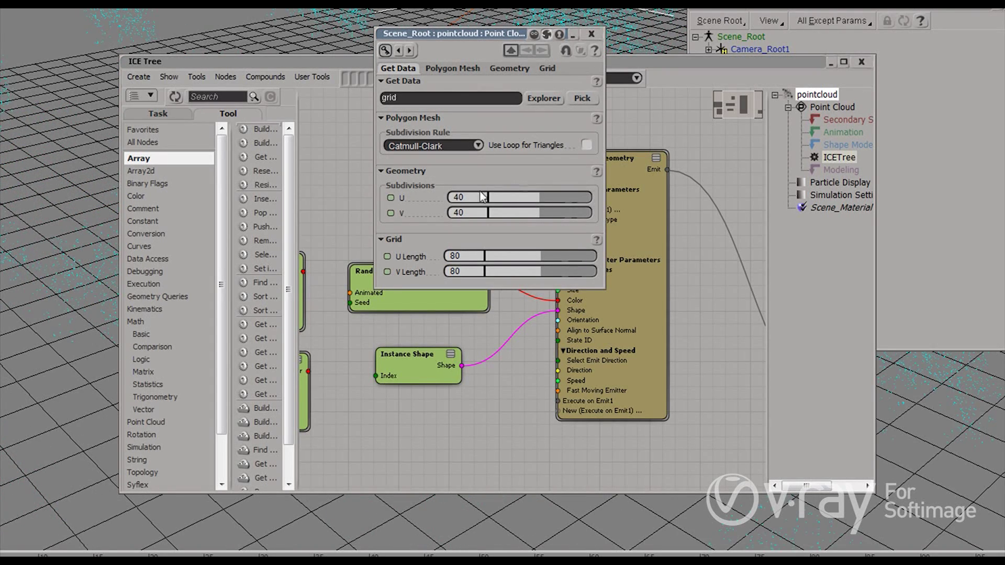
left_click(592, 34)
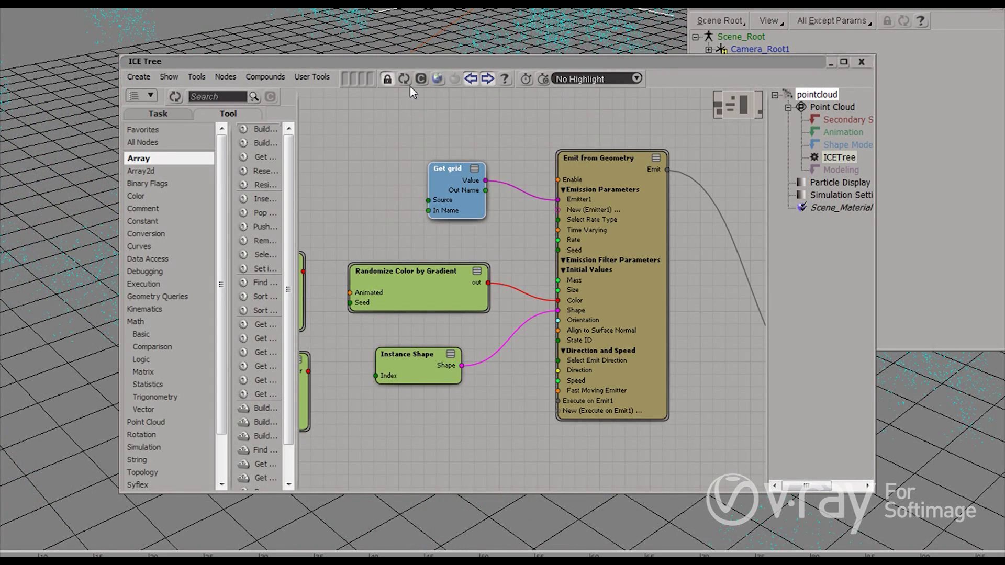
double_click(605, 165)
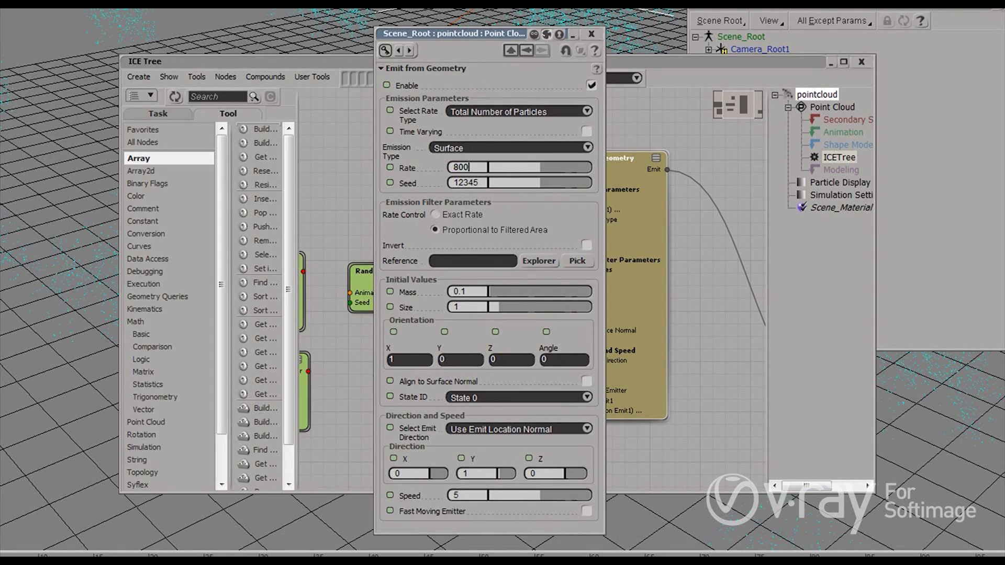
Set the Emit from Geometry rate to 800.
type("800")
key("Return")
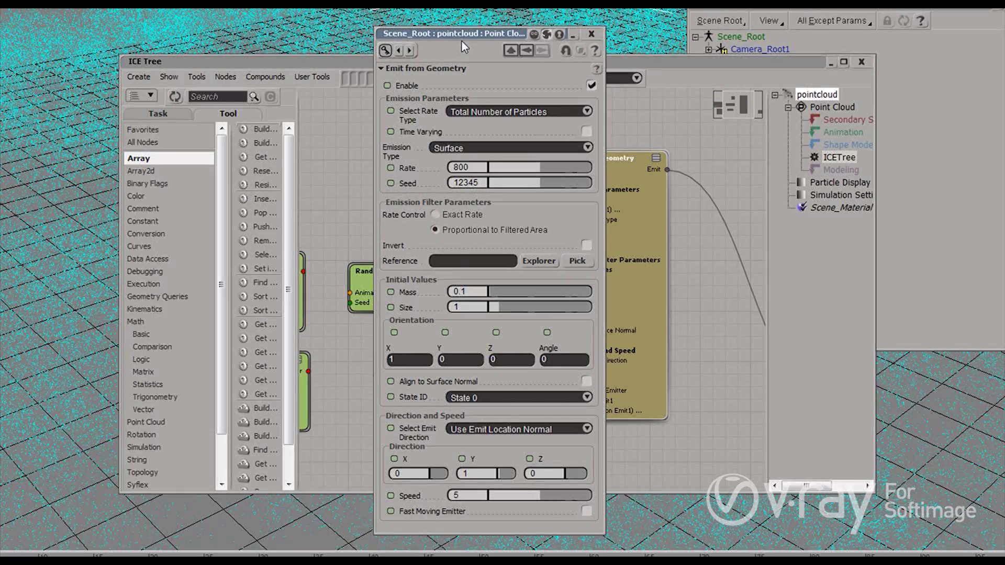
left_click(592, 35)
left_click(504, 264)
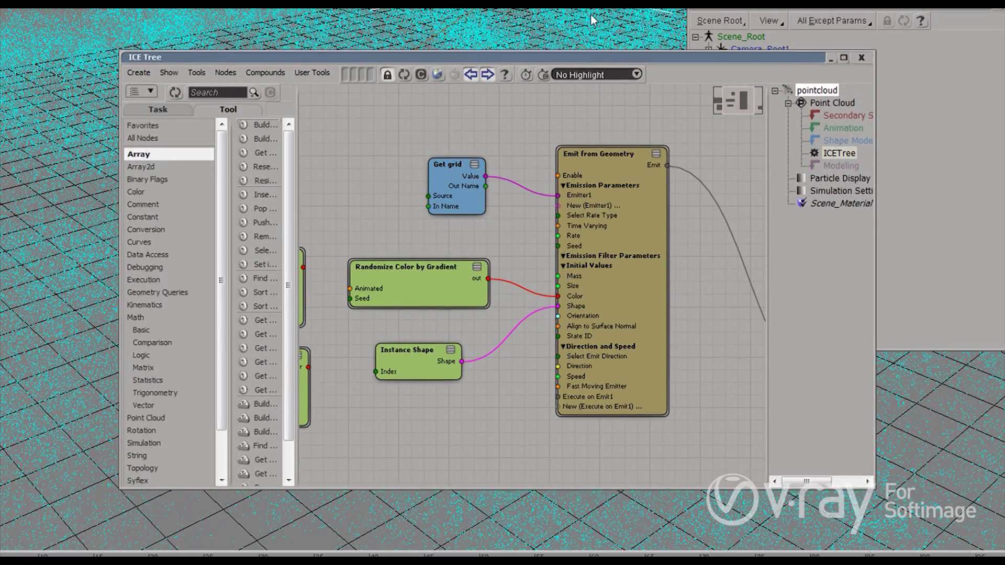
Inspect the Randomize Color by Gradient settings, then close the ICE tree.
left_click_drag(591, 61, 591, 14)
left_click_drag(514, 444, 516, 492)
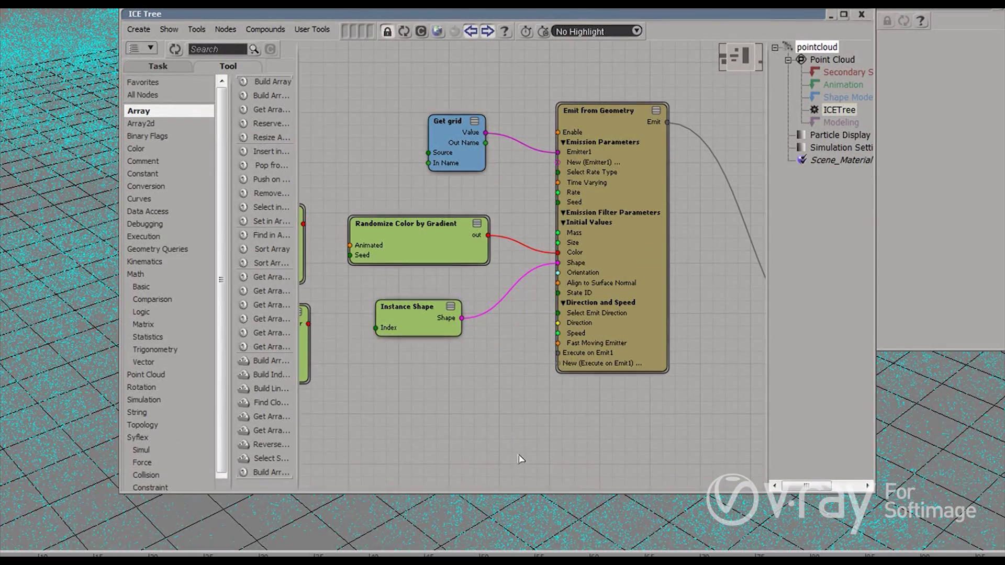
double_click(399, 227)
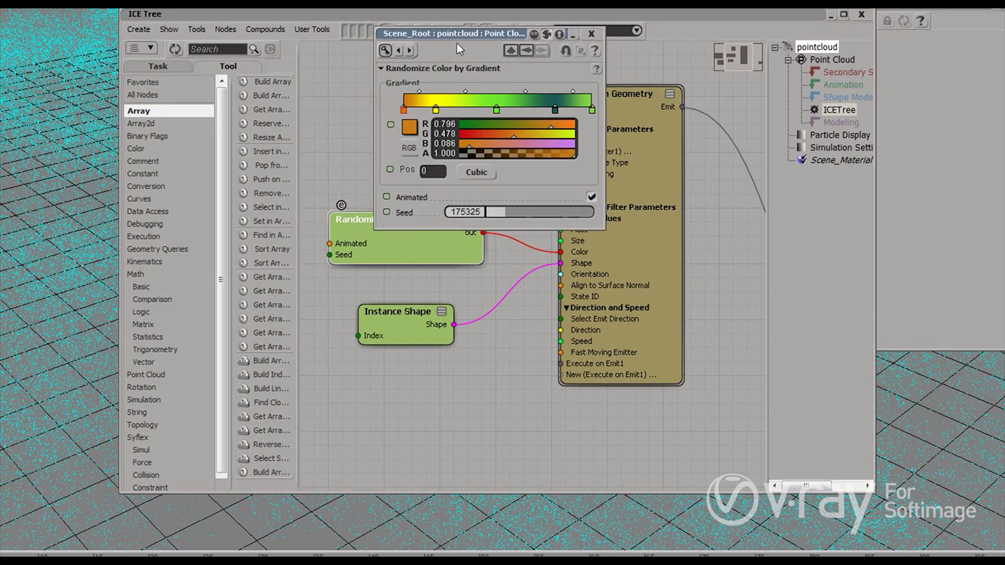
left_click_drag(459, 49, 647, 95)
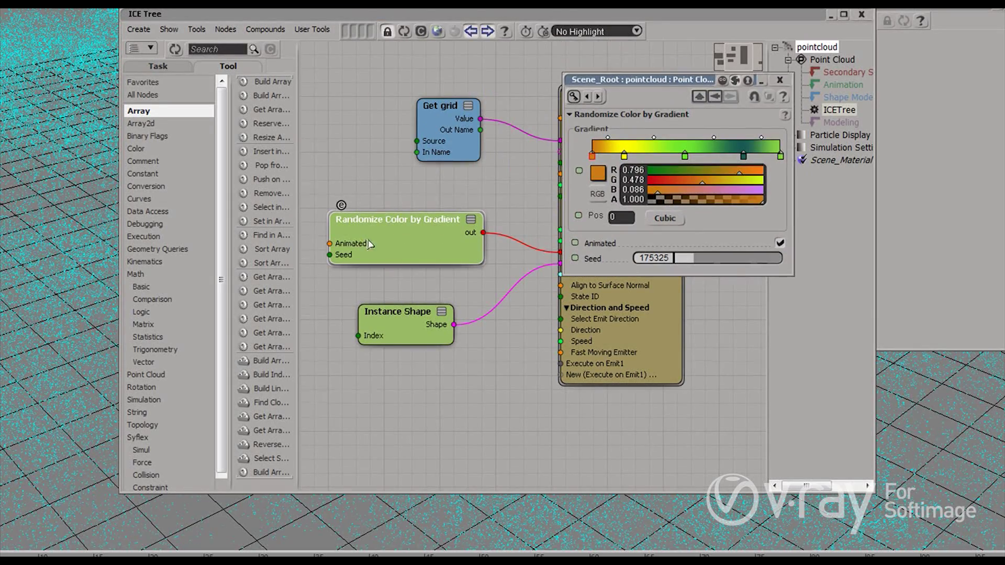
left_click(779, 80)
left_click(712, 173)
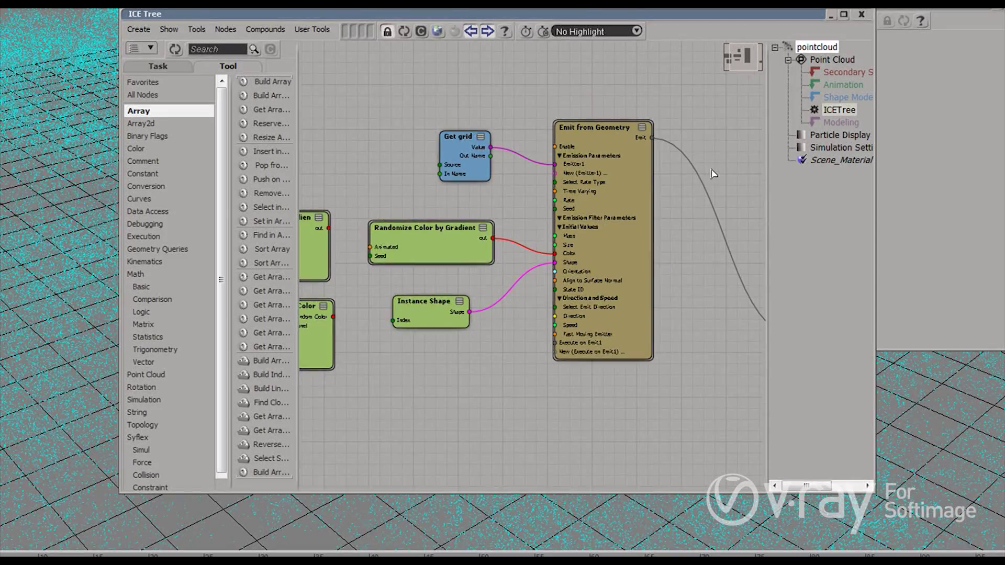
left_click(861, 14)
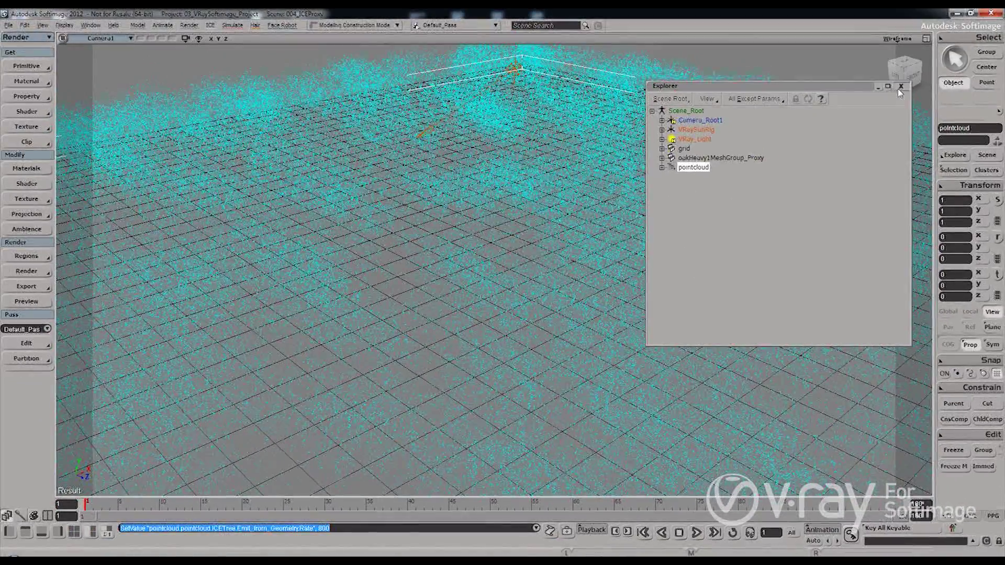
Close the Explorer and select the emitter grid.
left_click(904, 76)
left_click(841, 71)
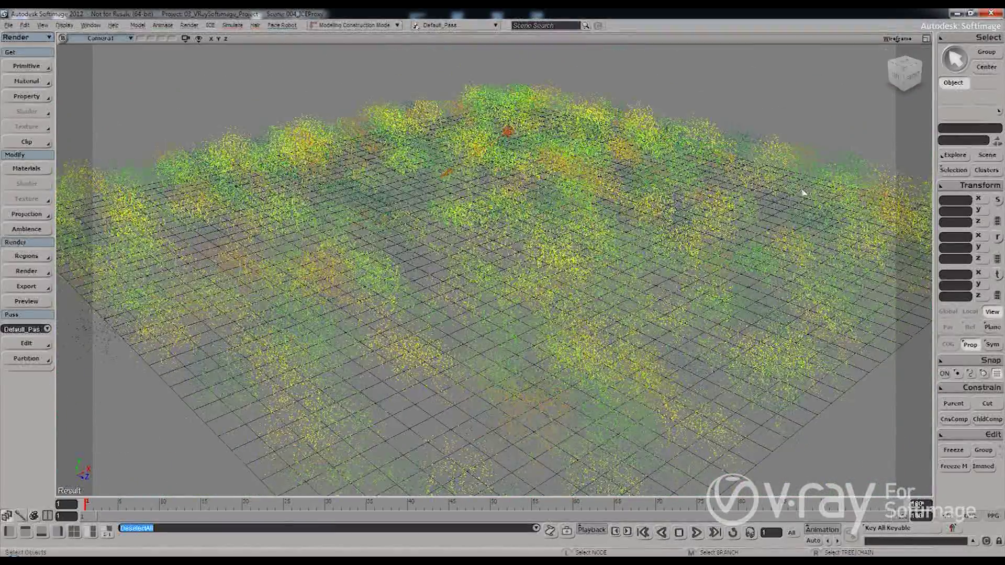
left_click(868, 361)
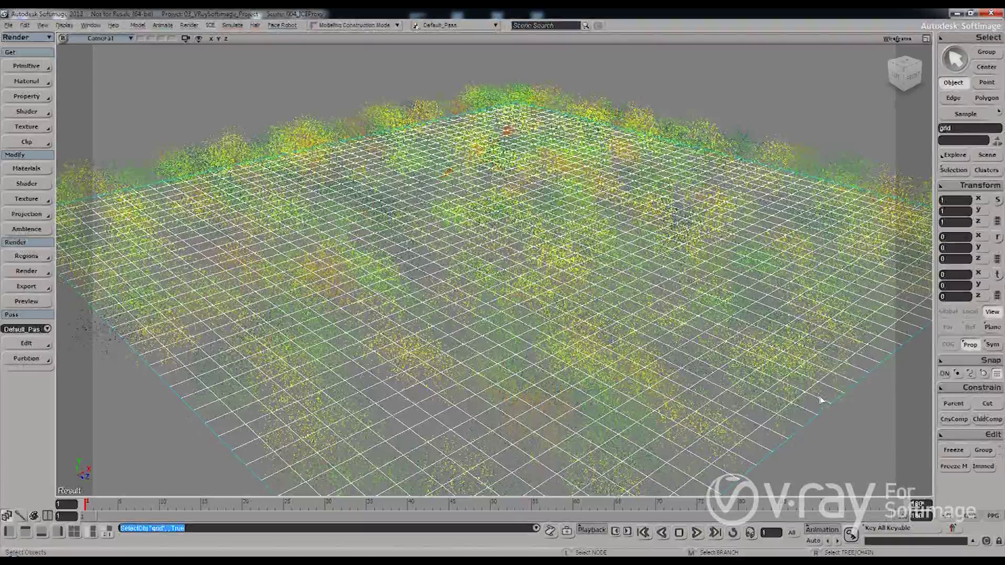
Tweak the grid points with a wider proportional falloff to raise rolling hills.
key("m")
left_click_drag(675, 331, 677, 328)
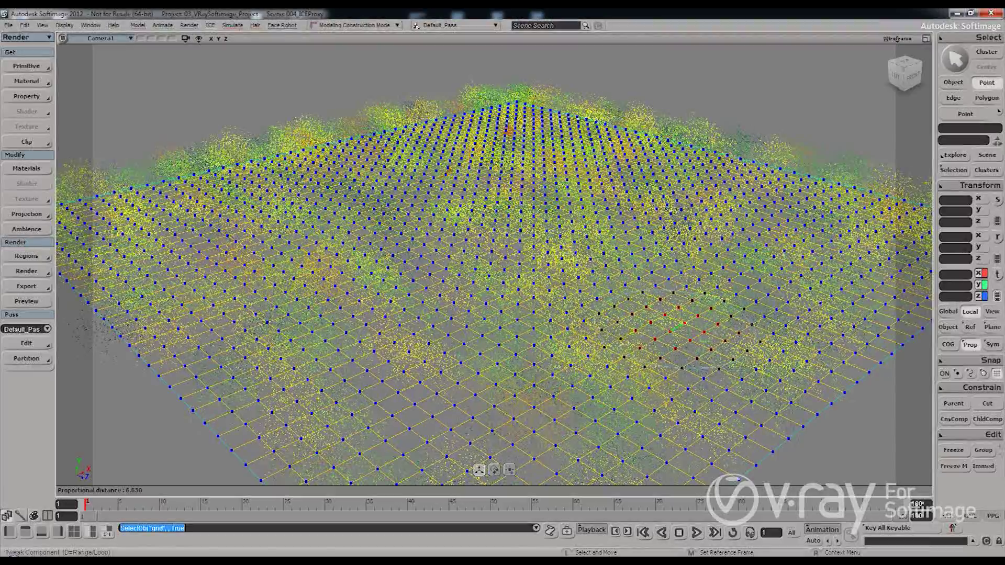
left_click_drag(677, 328, 676, 327)
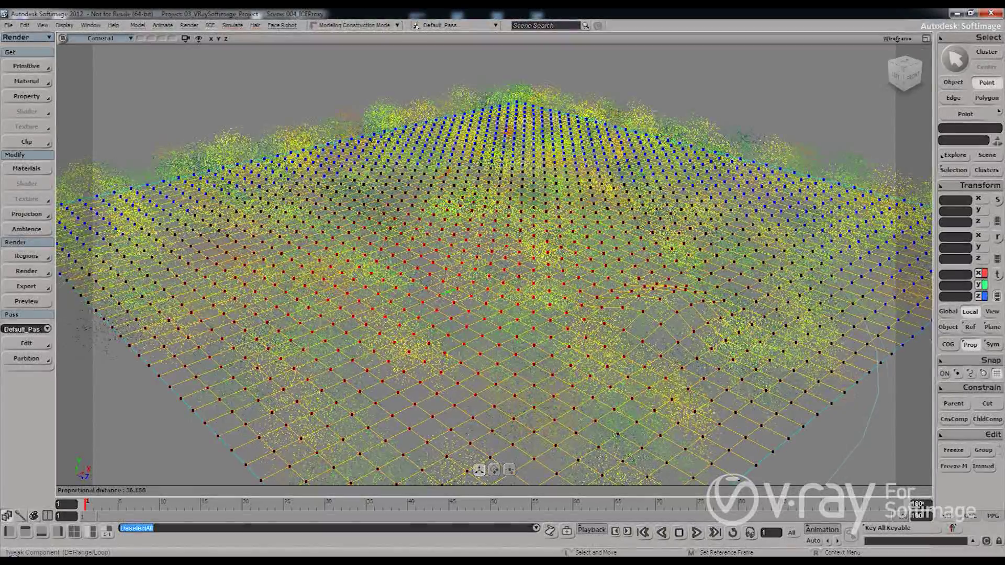
left_click_drag(453, 280, 443, 271)
left_click(454, 279)
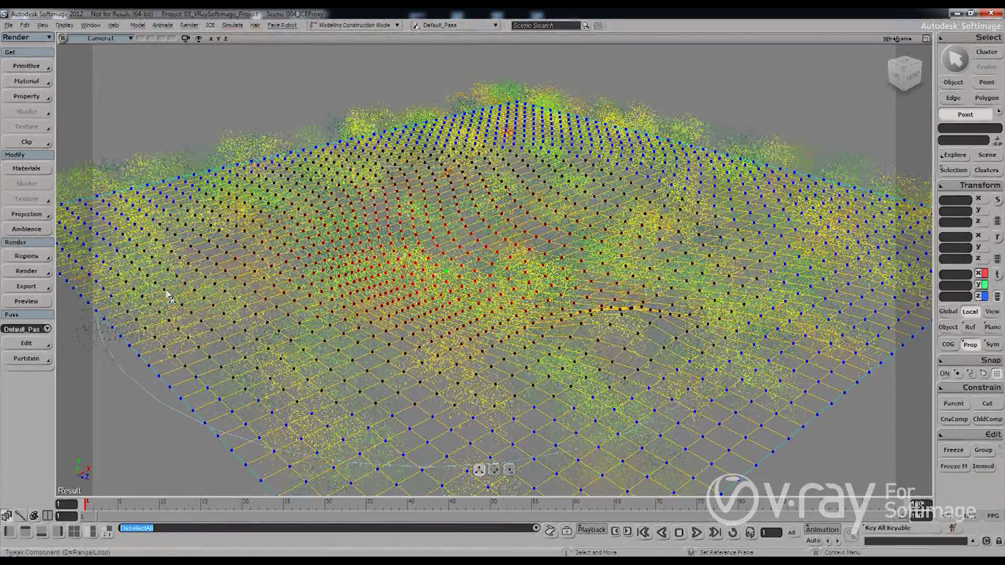
left_click(50, 273)
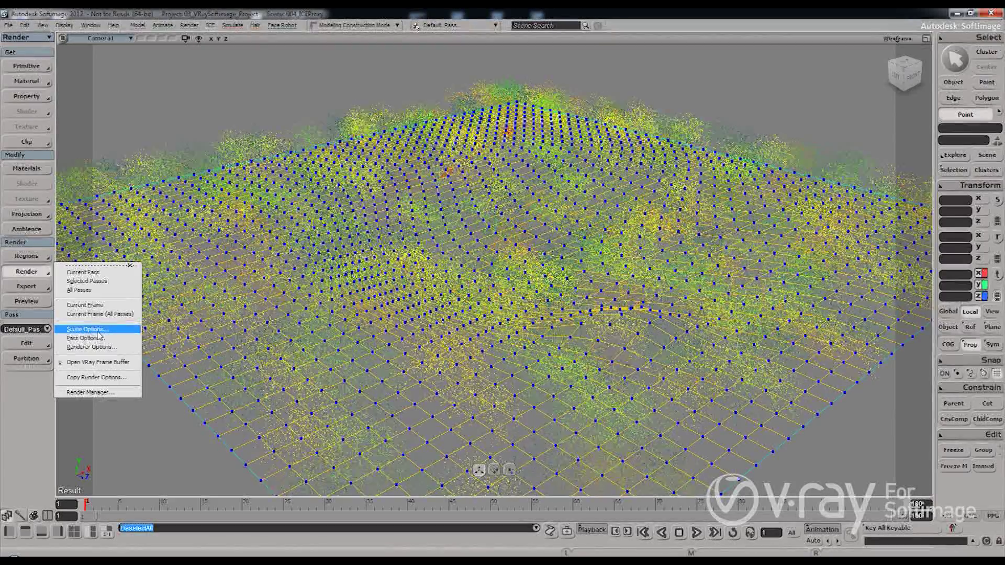
Render the current frame of multicoloured trees over the hilly grid in V-Ray.
left_click(86, 305)
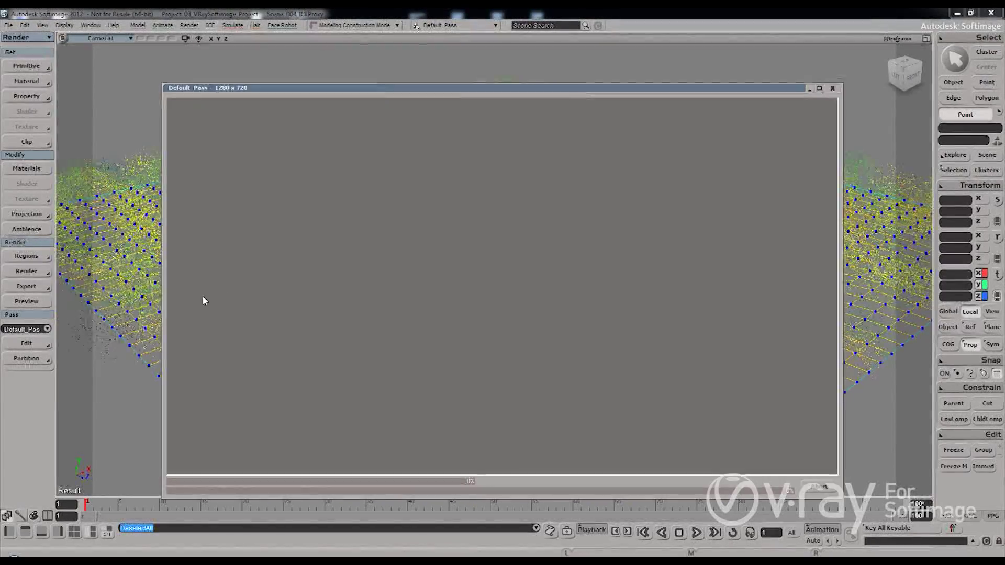